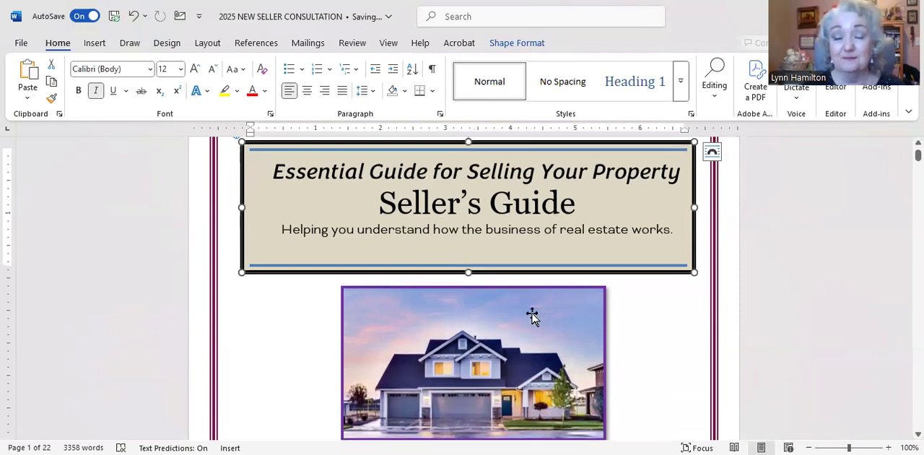
Set the cover house photo's text wrapping to Square and adjust its position below the title box
{"action": "scroll", "coordinate": [532, 316], "scroll_direction": "down", "scroll_amount": 2}
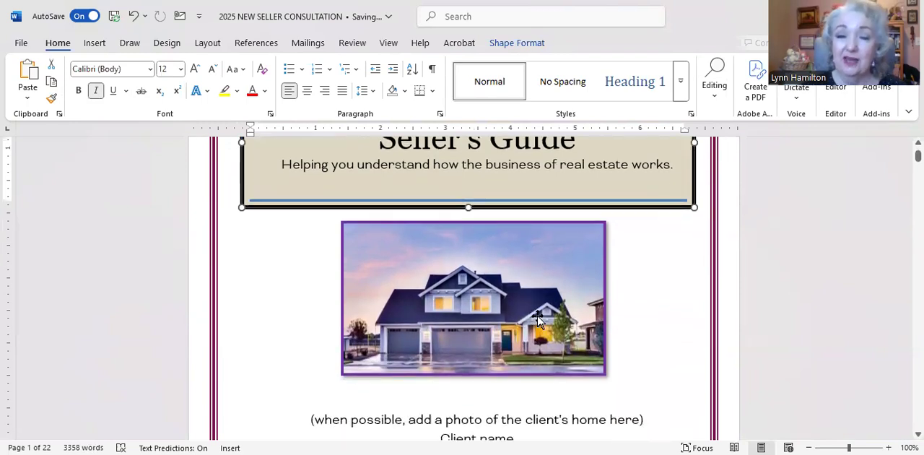
{"action": "left_click", "coordinate": [490, 304]}
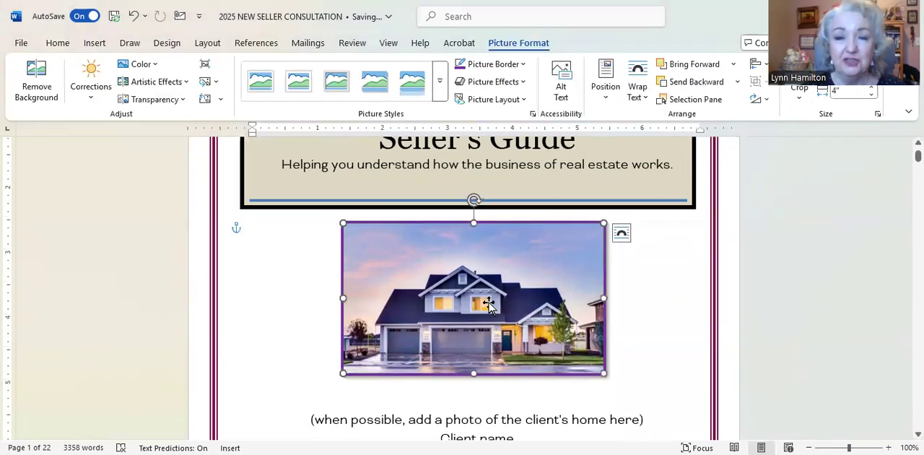
{"action": "mouse_move", "coordinate": [529, 318]}
{"action": "left_mouse_down"}
{"action": "mouse_move", "coordinate": [413, 316]}
{"action": "mouse_move", "coordinate": [566, 317]}
{"action": "mouse_move", "coordinate": [489, 317]}
{"action": "mouse_move", "coordinate": [529, 317]}
{"action": "left_mouse_up"}
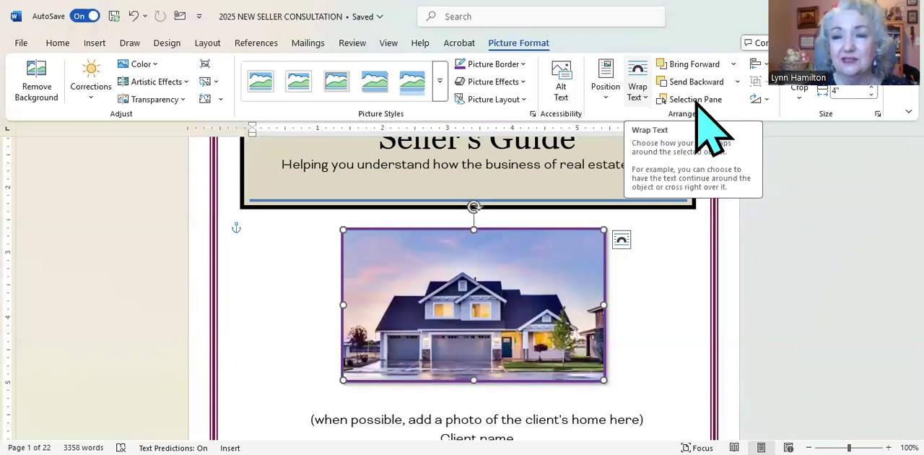
{"action": "left_click", "coordinate": [638, 90]}
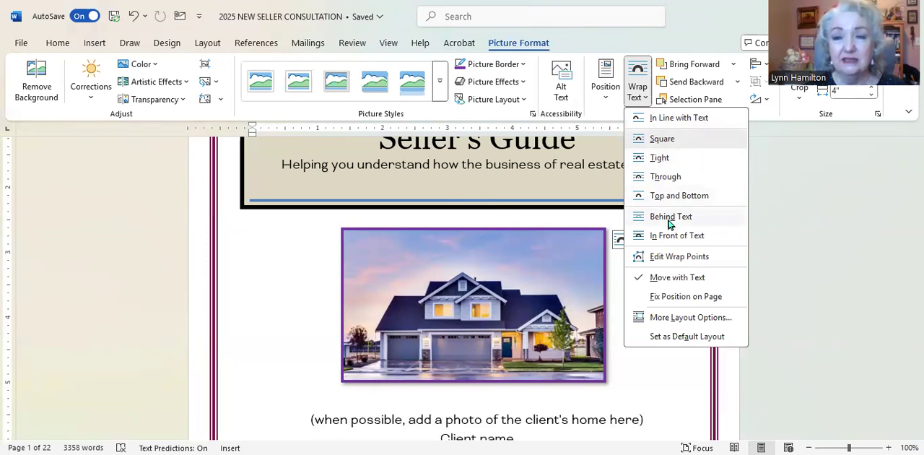
{"action": "left_click", "coordinate": [664, 139]}
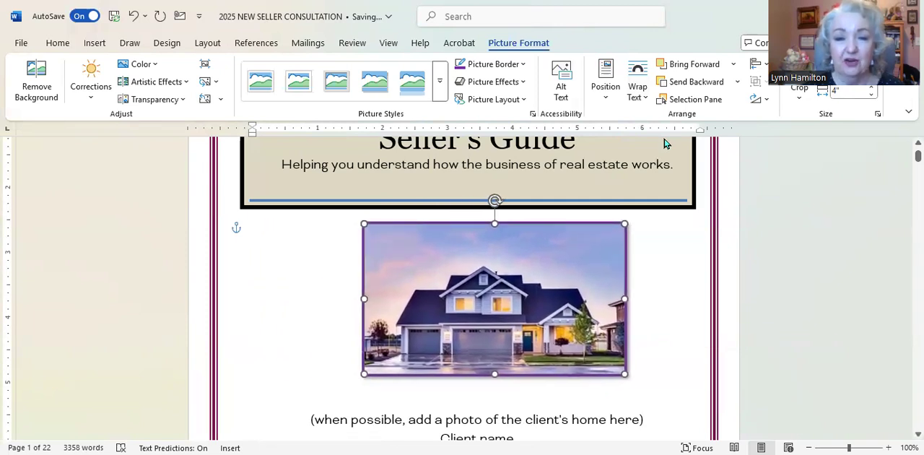
{"action": "key", "text": "Left"}
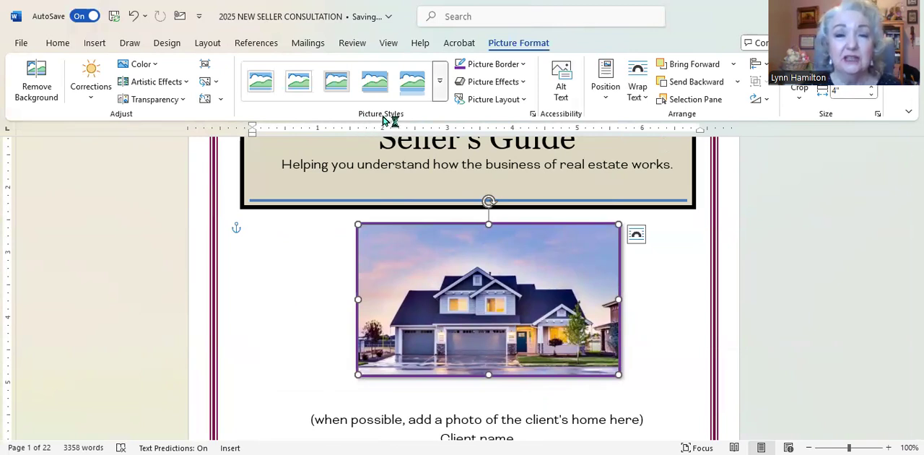
Try the white frame picture style on the house photo, and apply the thin black frame style instead
{"action": "left_click", "coordinate": [439, 81]}
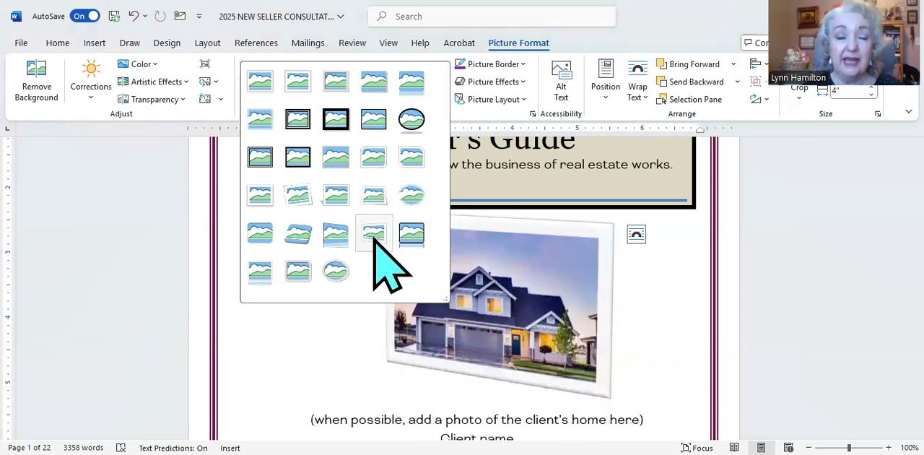
{"action": "left_click", "coordinate": [262, 85]}
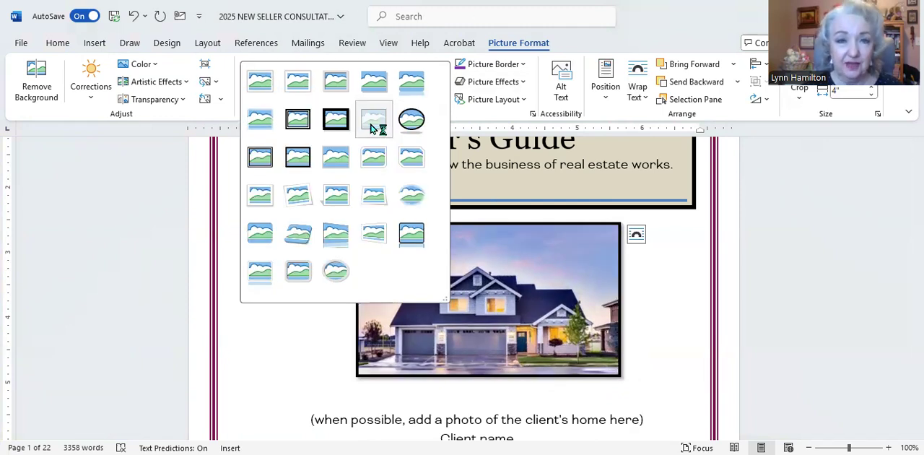
{"action": "left_click", "coordinate": [382, 86]}
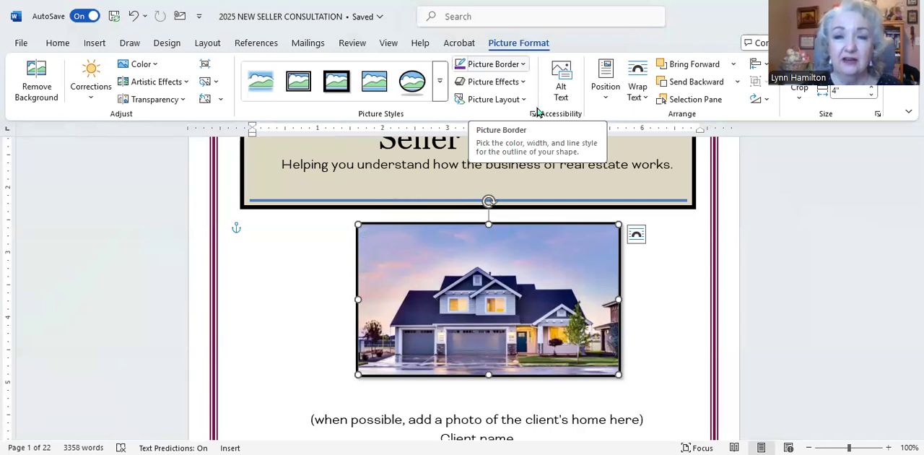
Recolour the house photo's border with the recent plum colour and set its weight to 2¼ pt
{"action": "left_click", "coordinate": [523, 63]}
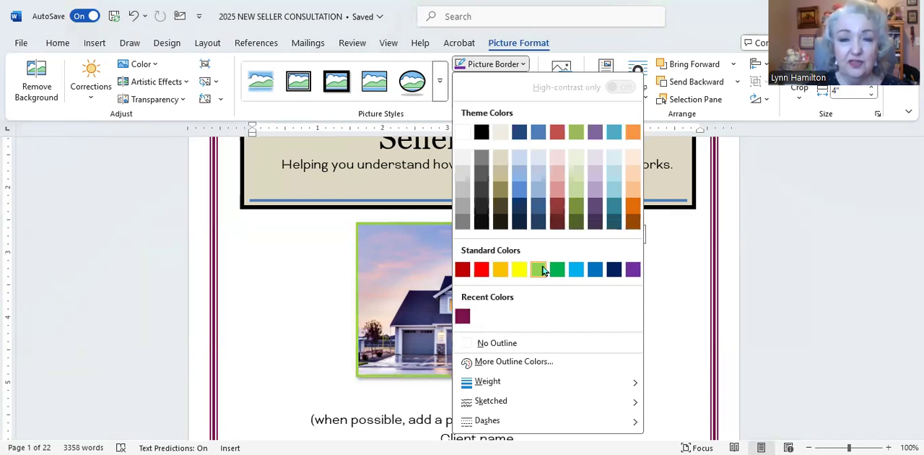
{"action": "left_click", "coordinate": [461, 318]}
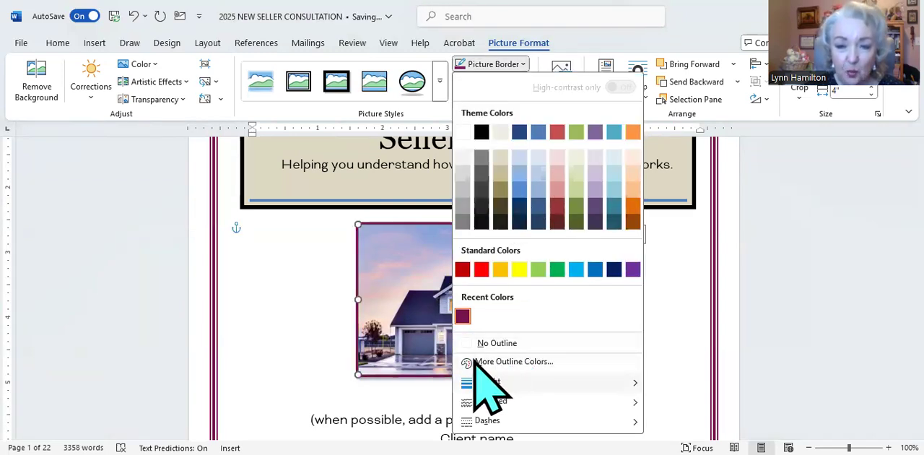
{"action": "mouse_move", "coordinate": [492, 381]}
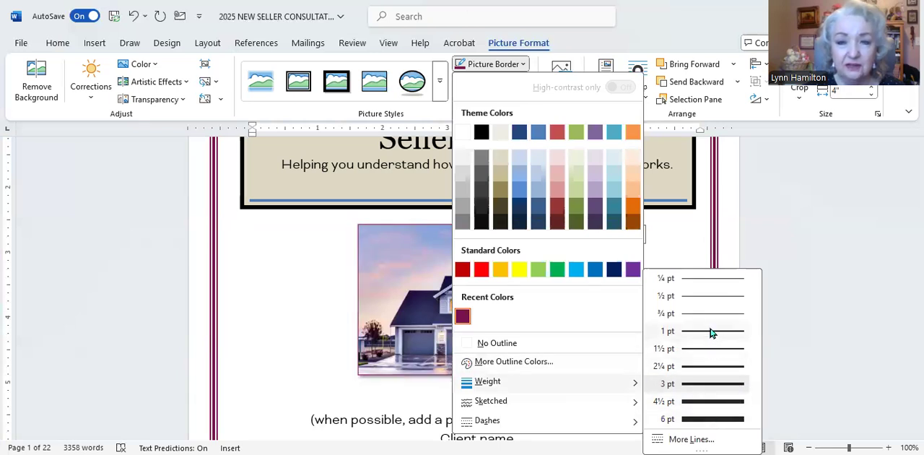
{"action": "left_click", "coordinate": [697, 366]}
{"action": "left_click", "coordinate": [660, 322]}
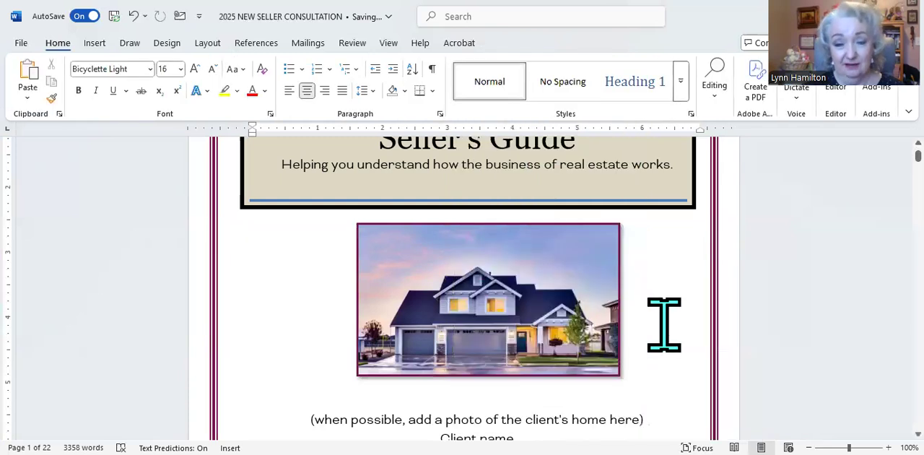
Set the "Client name" line on the cover page to Amasis MT Pro Black at size 28
{"action": "scroll", "coordinate": [661, 323], "scroll_direction": "down", "scroll_amount": 3}
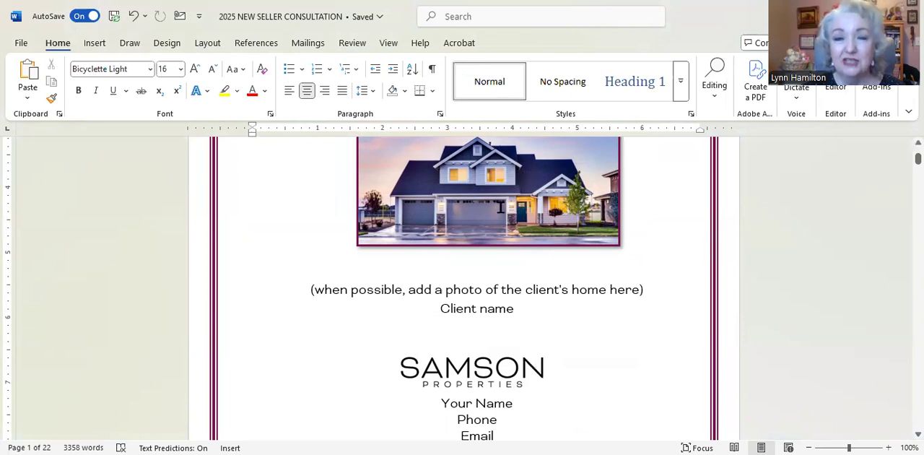
{"action": "scroll", "coordinate": [546, 262], "scroll_direction": "down", "scroll_amount": 3}
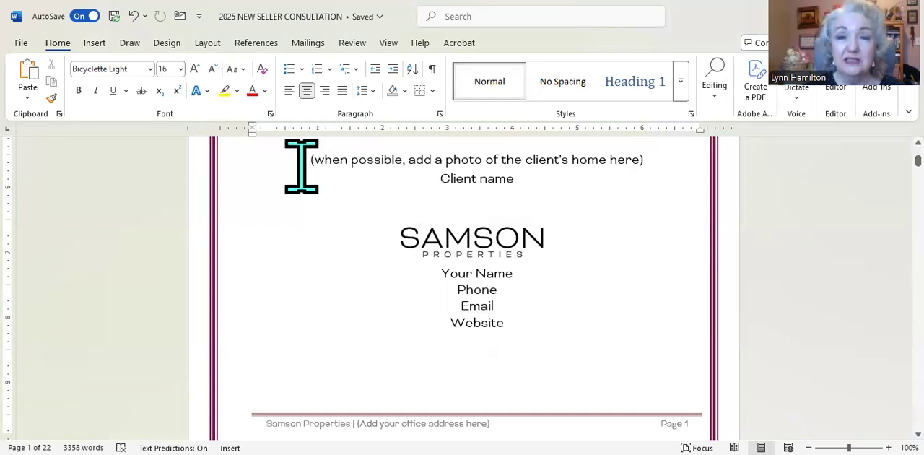
{"action": "triple_click", "coordinate": [548, 160]}
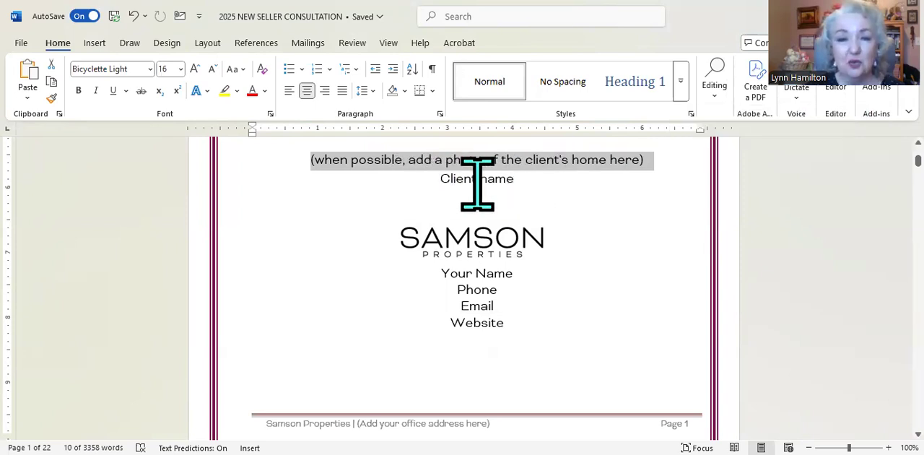
{"action": "left_click", "coordinate": [177, 175]}
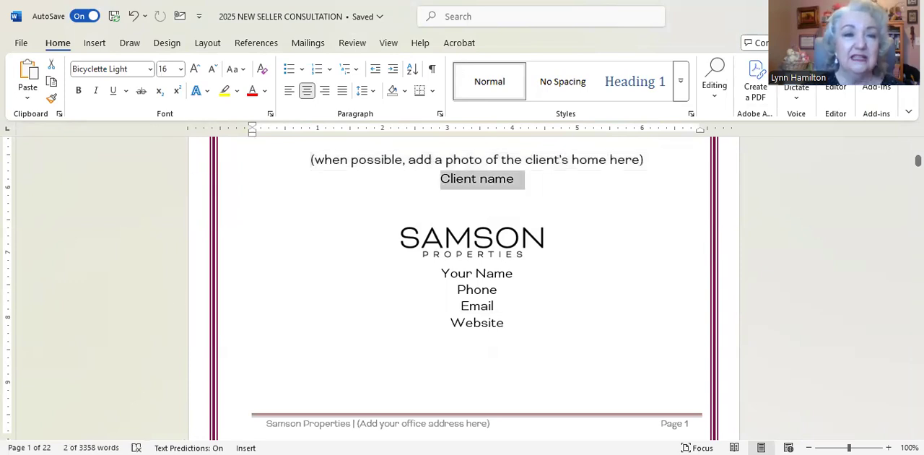
{"action": "left_click", "coordinate": [151, 69]}
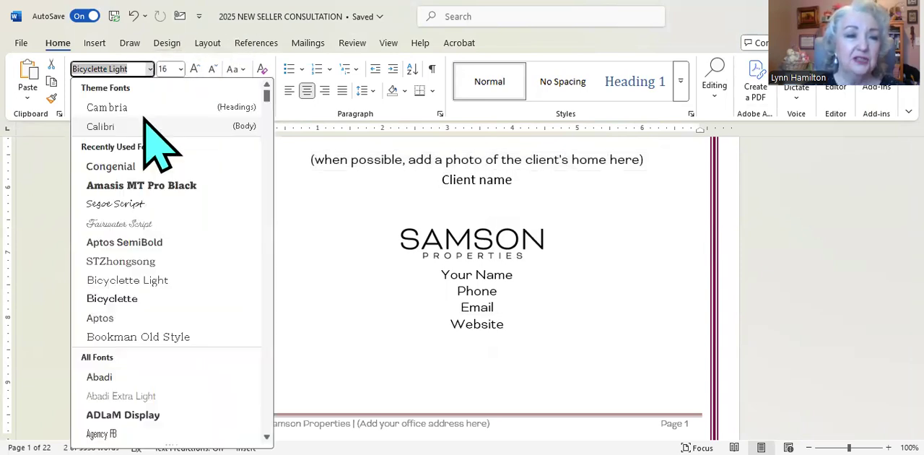
{"action": "left_click", "coordinate": [145, 186]}
{"action": "left_click", "coordinate": [180, 69]}
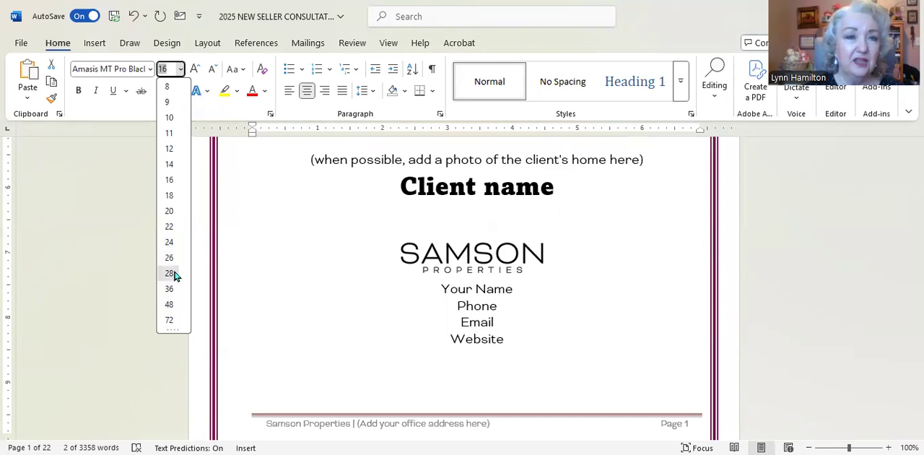
{"action": "left_click", "coordinate": [174, 275]}
Make the "Client name" line bold, italic and underlined, and colour it with the red theme colour
{"action": "left_click", "coordinate": [95, 91]}
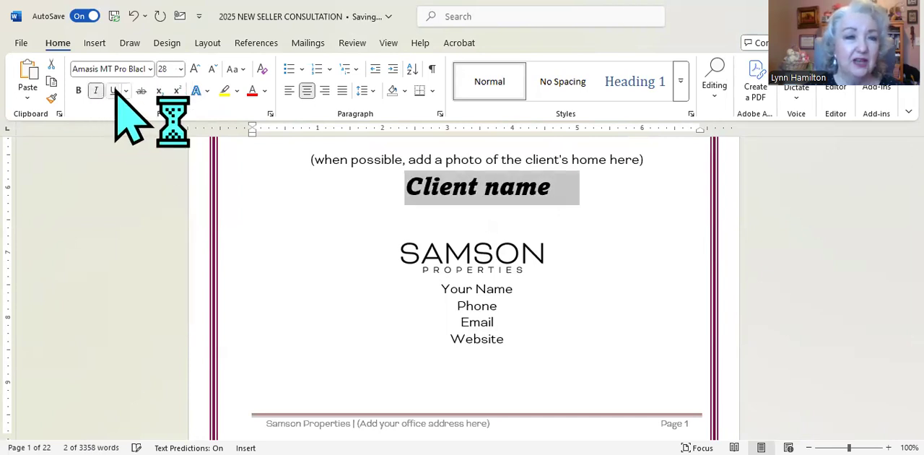
{"action": "left_click", "coordinate": [113, 91]}
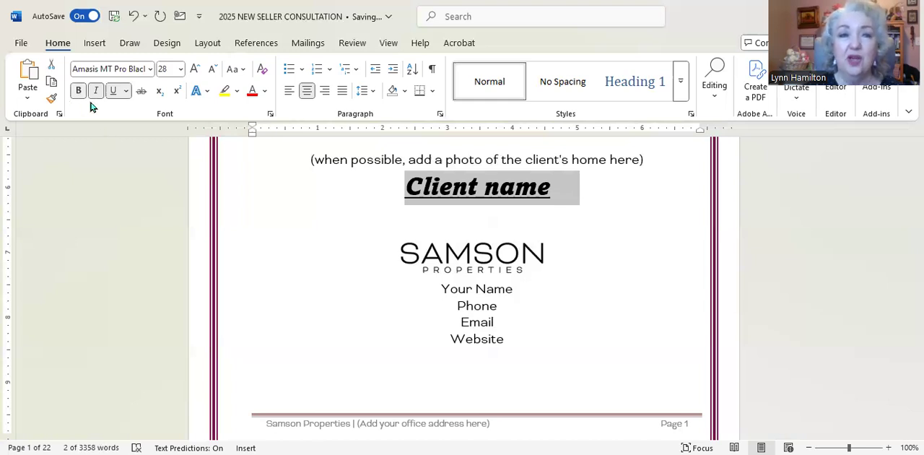
{"action": "left_click", "coordinate": [265, 90]}
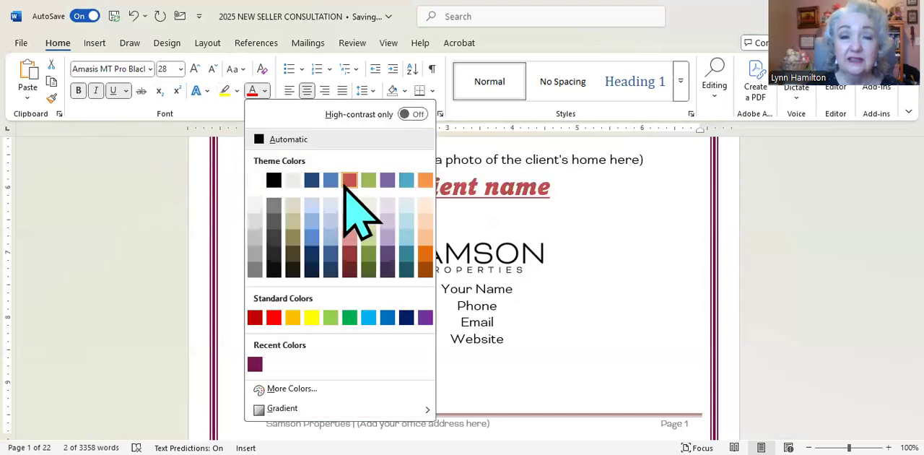
{"action": "left_click", "coordinate": [586, 230]}
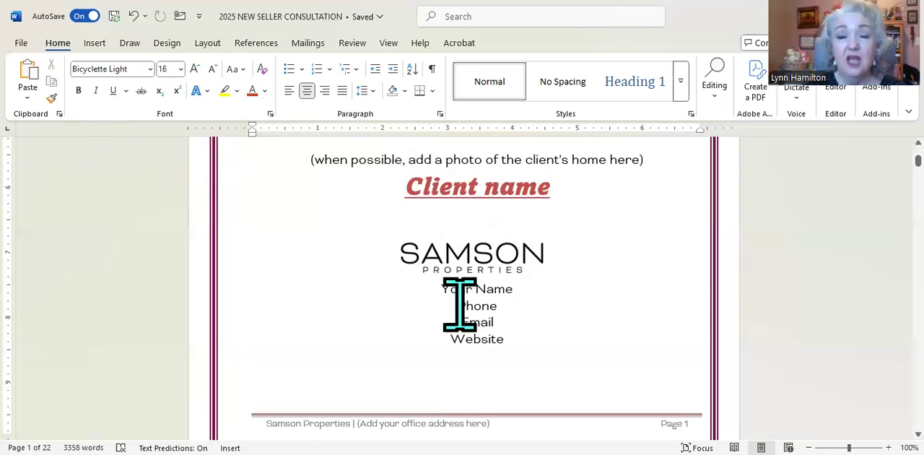
{"action": "left_click_drag", "start_coordinate": [528, 296], "coordinate": [532, 352]}
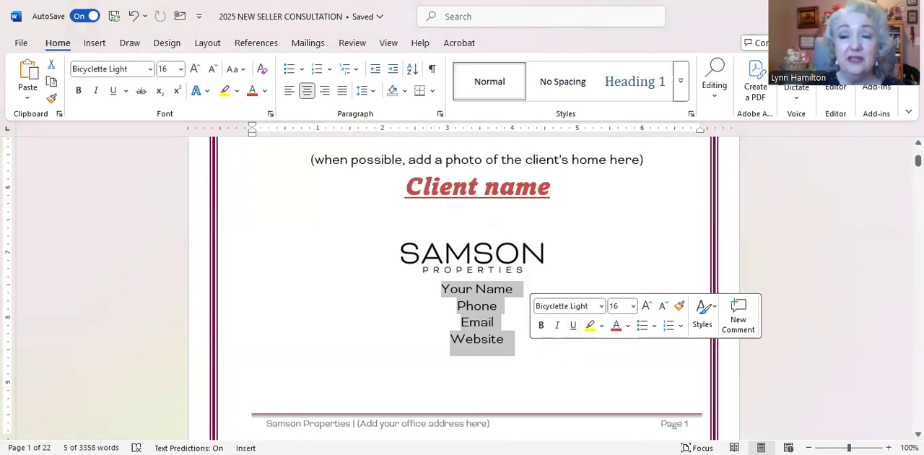
{"action": "left_click", "coordinate": [477, 364]}
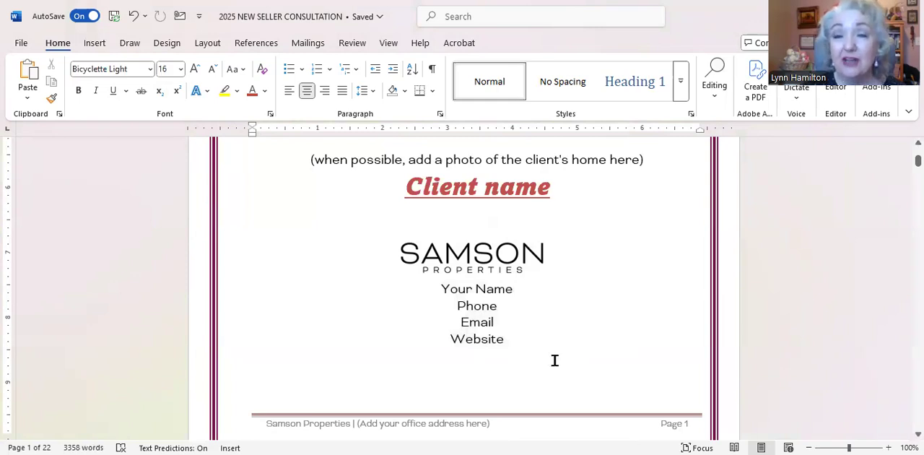
{"action": "scroll", "coordinate": [554, 360], "scroll_direction": "up", "scroll_amount": 5}
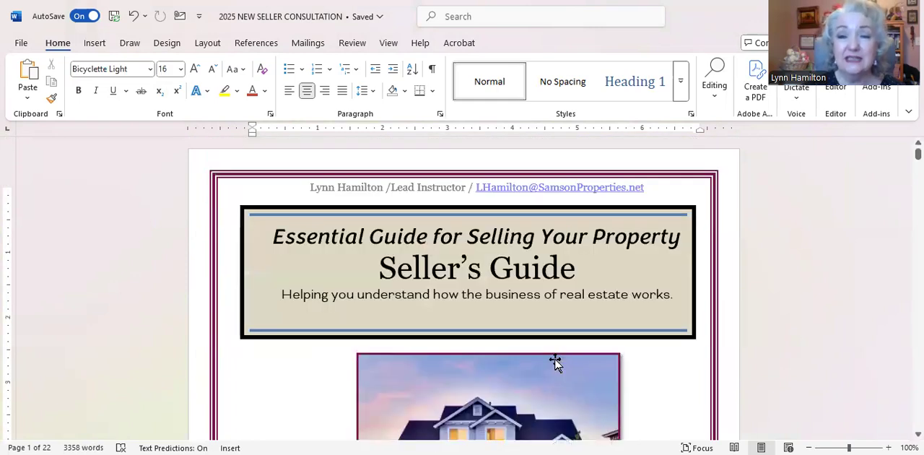
Edit the page 1 footer, replacing "(Add your office address here)" with the sample text "oiwepferohepj"
{"action": "scroll", "coordinate": [555, 363], "scroll_direction": "down", "scroll_amount": 3}
{"action": "scroll", "coordinate": [553, 356], "scroll_direction": "down", "scroll_amount": 7}
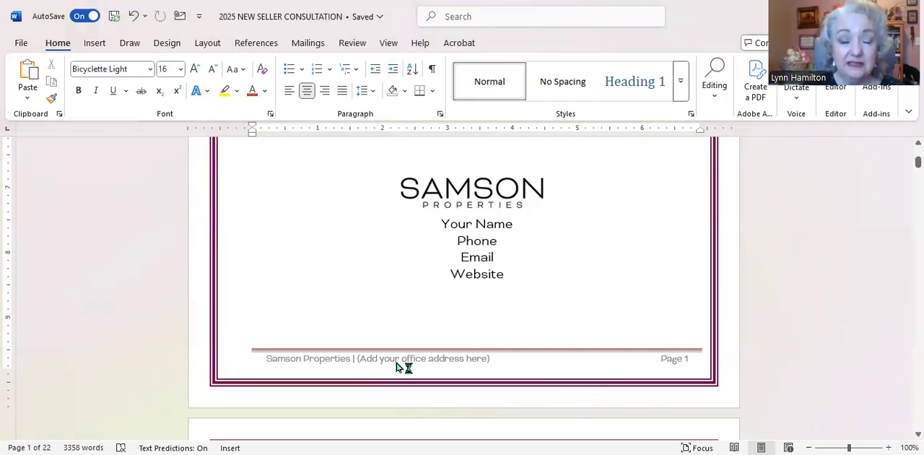
{"action": "double_click", "coordinate": [448, 357]}
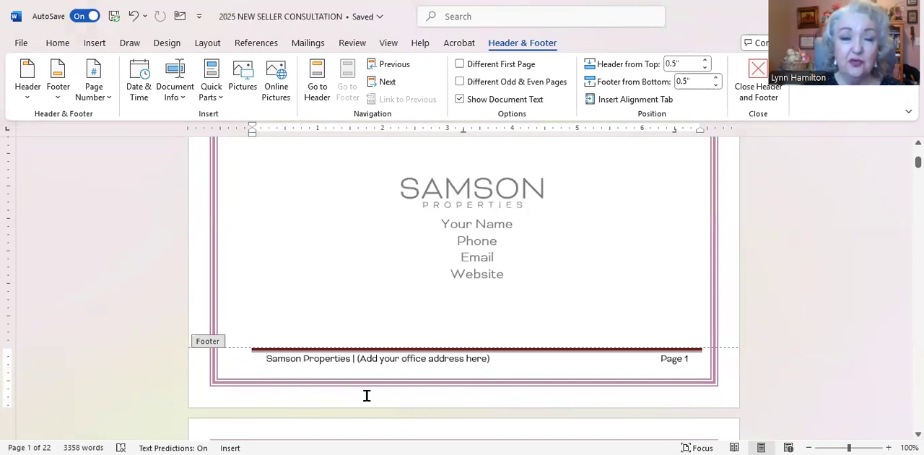
{"action": "left_click", "coordinate": [503, 373]}
{"action": "key", "text": "BackSpace"}
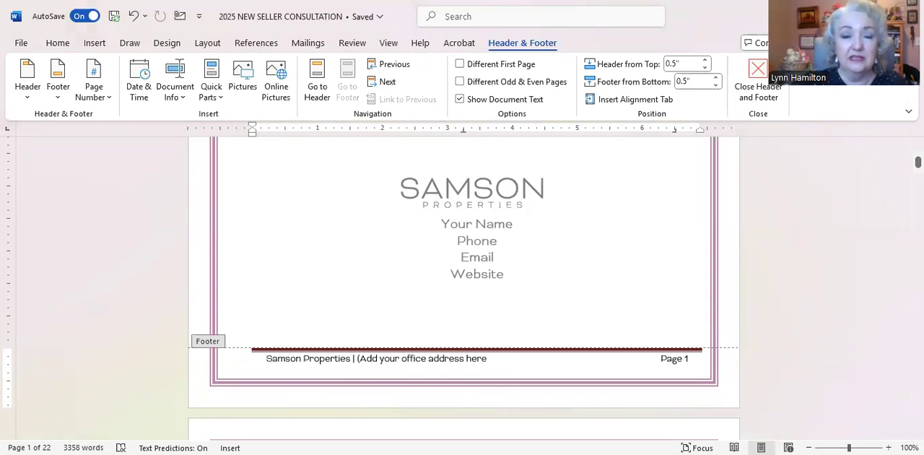
{"action": "key", "text": "BackSpace"}
{"action": "key", "text": "BackSpace"}
{"action": "key", "text": "BackSpace"}
{"action": "key", "text": "BackSpace"}
{"action": "key", "text": "BackSpace"}
{"action": "key", "text": "BackSpace"}
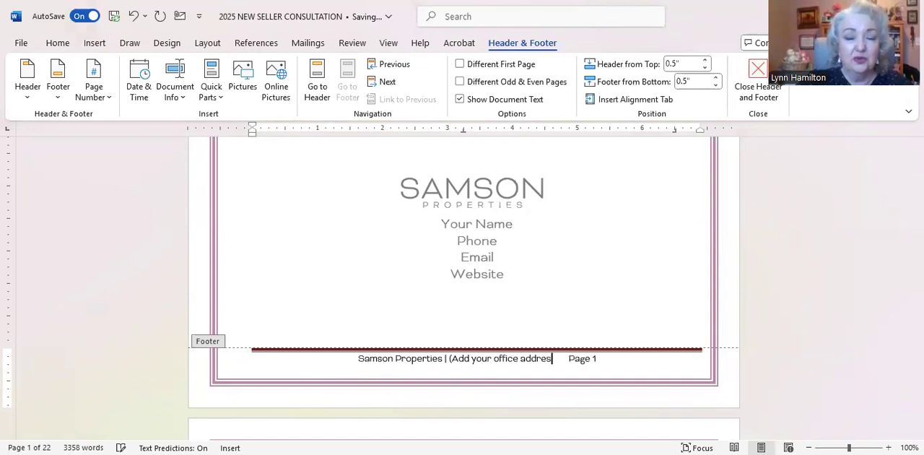
{"action": "key", "text": "BackSpace"}
{"action": "key", "text": "BackSpace"}
{"action": "key", "text": "BackSpace"}
{"action": "key", "text": "BackSpace"}
{"action": "key", "text": "BackSpace"}
{"action": "key", "text": "BackSpace"}
{"action": "key", "text": "BackSpace"}
{"action": "key", "text": "BackSpace"}
{"action": "key", "text": "BackSpace"}
{"action": "key", "text": "BackSpace"}
{"action": "key", "text": "BackSpace"}
{"action": "key", "text": "BackSpace"}
{"action": "key", "text": "BackSpace"}
{"action": "key", "text": "BackSpace"}
{"action": "key", "text": "BackSpace"}
{"action": "key", "text": "BackSpace"}
{"action": "key", "text": "BackSpace"}
{"action": "key", "text": "BackSpace"}
{"action": "key", "text": "BackSpace"}
{"action": "key", "text": "BackSpace"}
{"action": "type", "text": "oiw"}
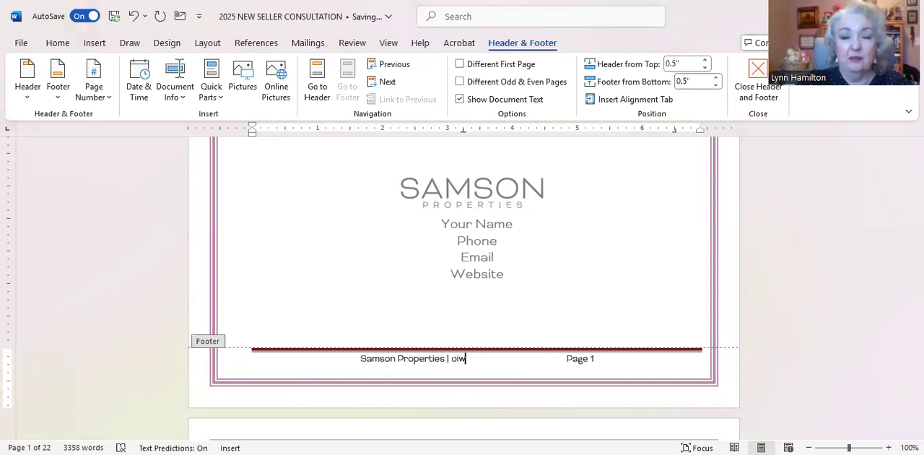
{"action": "type", "text": "epferohepj"}
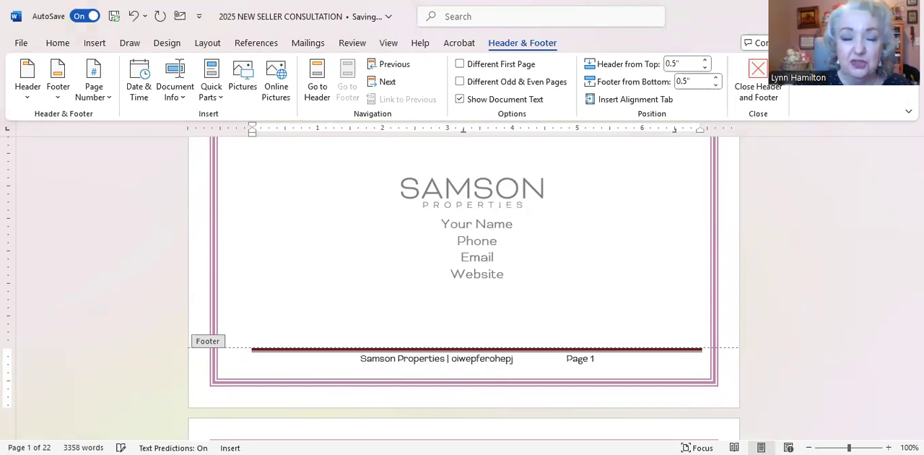
Delete the sample address text after "Samson Properties |" in the page 1 footer and return to the cover page body
{"action": "key", "text": "BackSpace"}
{"action": "key", "text": "BackSpace"}
{"action": "key", "text": "BackSpace"}
{"action": "key", "text": "BackSpace"}
{"action": "key", "text": "BackSpace"}
{"action": "key", "text": "BackSpace"}
{"action": "key", "text": "BackSpace"}
{"action": "key", "text": "BackSpace"}
{"action": "key", "text": "BackSpace"}
{"action": "key", "text": "BackSpace"}
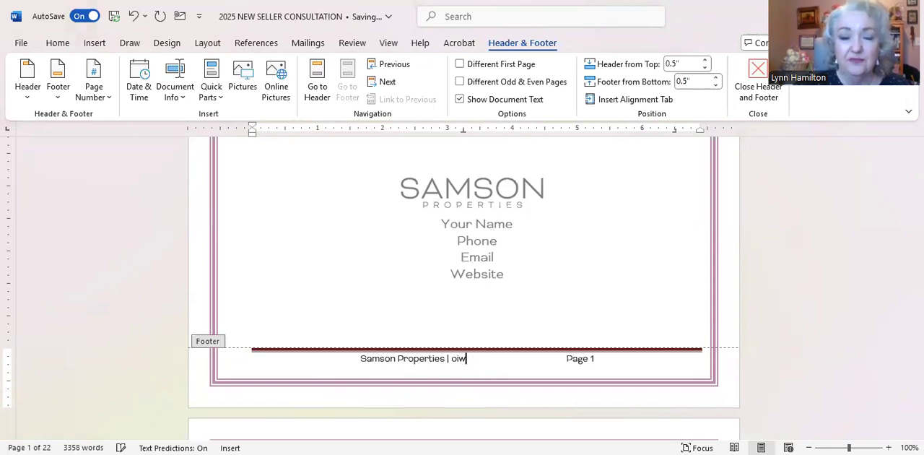
{"action": "key", "text": "BackSpace"}
{"action": "key", "text": "BackSpace"}
{"action": "key", "text": "BackSpace"}
{"action": "scroll", "coordinate": [462, 289], "scroll_direction": "up", "scroll_amount": 2}
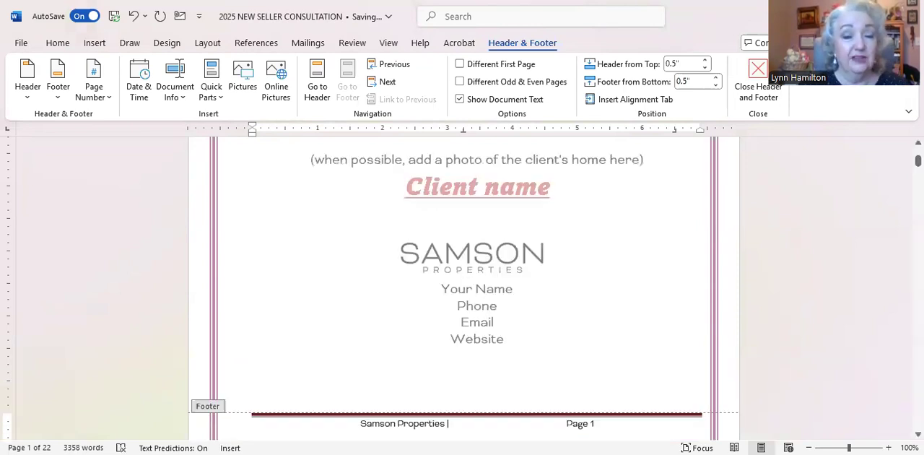
{"action": "type", "text": "("}
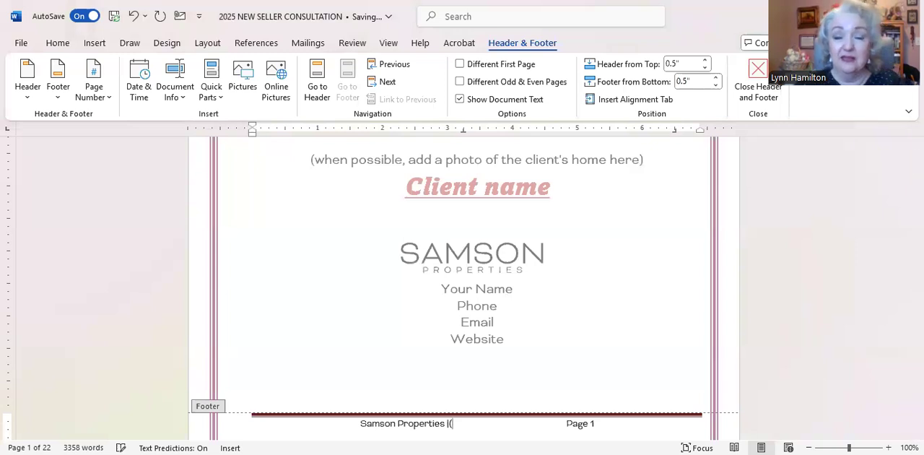
{"action": "key", "text": "BackSpace"}
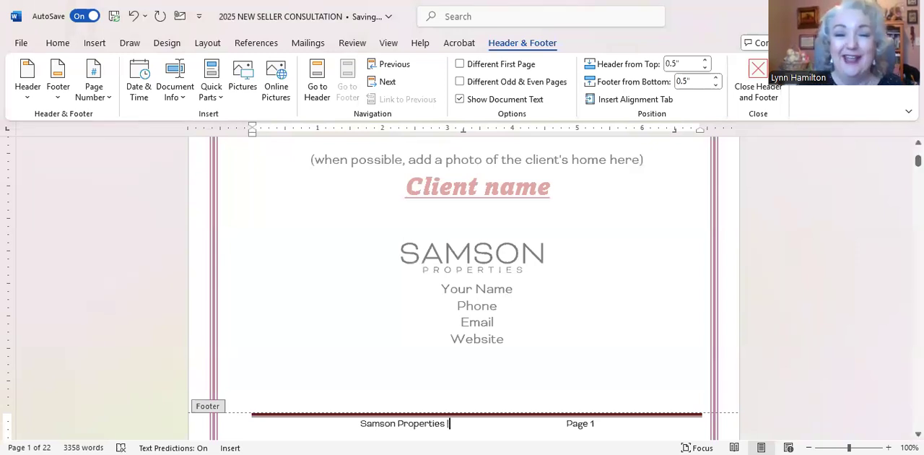
{"action": "double_click", "coordinate": [498, 306]}
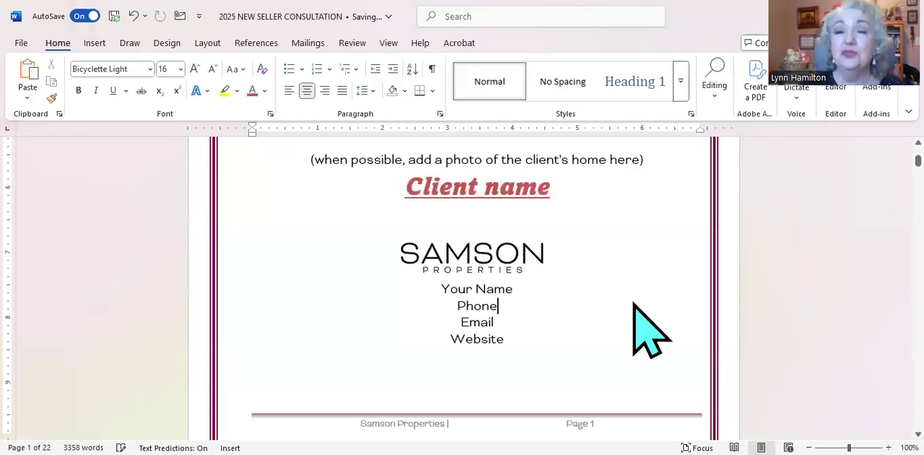
Look over the Samson Properties company introduction and the list of office locations that follow the cover page
{"action": "scroll", "coordinate": [634, 304], "scroll_direction": "down", "scroll_amount": 3}
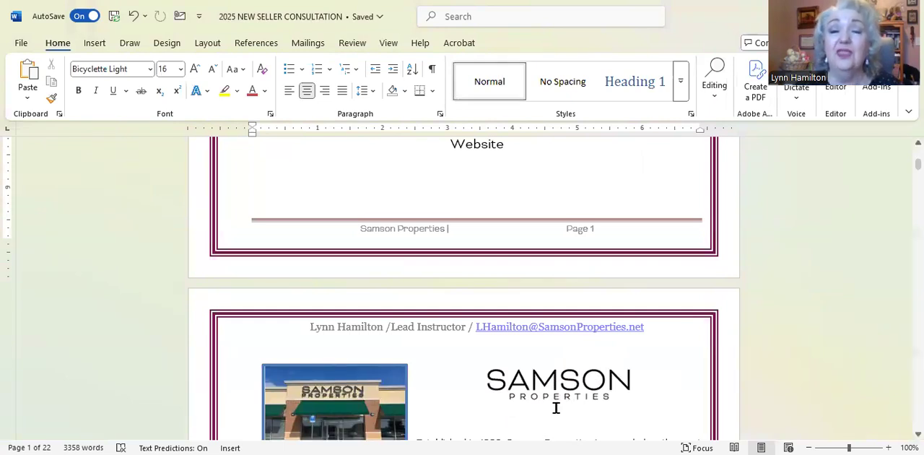
{"action": "scroll", "coordinate": [556, 408], "scroll_direction": "down", "scroll_amount": 6}
{"action": "scroll", "coordinate": [556, 408], "scroll_direction": "down", "scroll_amount": 5}
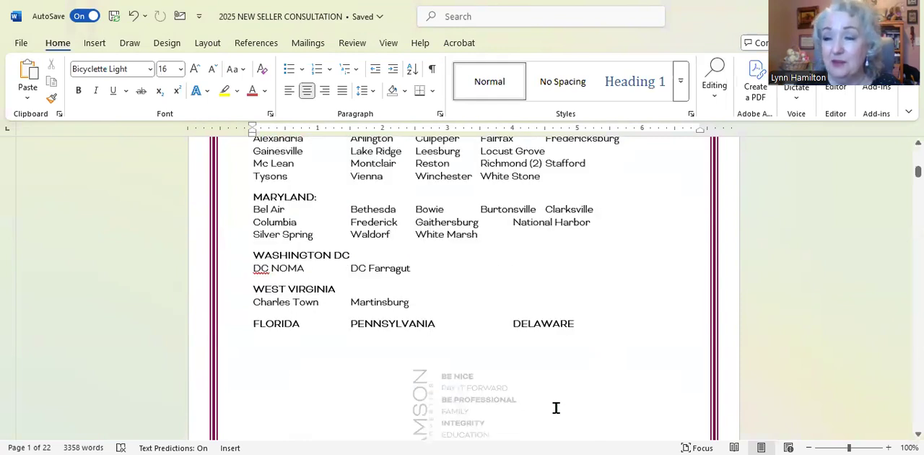
{"action": "scroll", "coordinate": [556, 408], "scroll_direction": "down", "scroll_amount": 1}
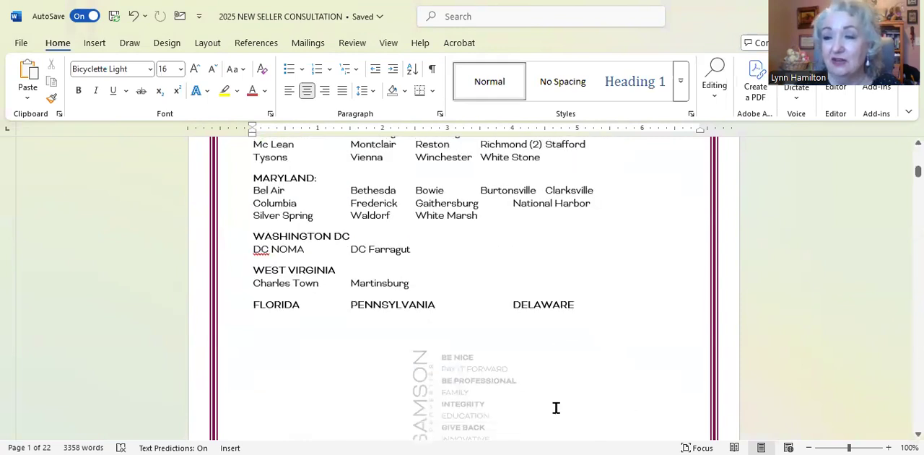
{"action": "scroll", "coordinate": [556, 408], "scroll_direction": "up", "scroll_amount": 10}
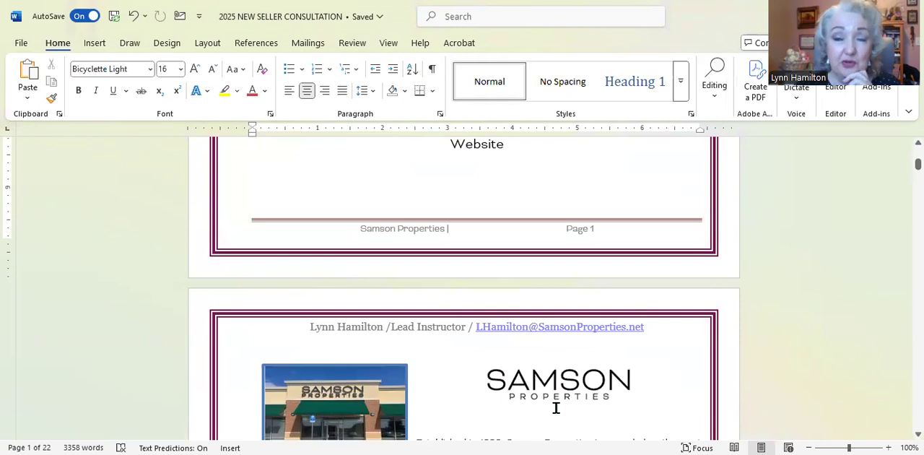